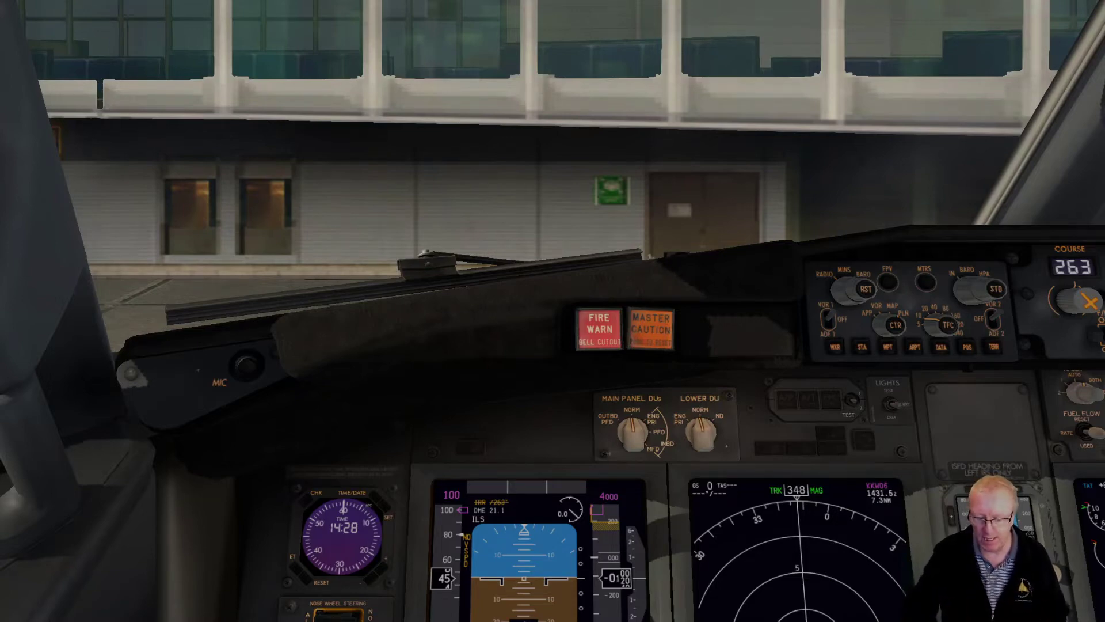
Step: Browse in File Explorer to C:\X-Plane 11\Resources\plugins\VR_Tools\textfiles
key(alt+Tab)
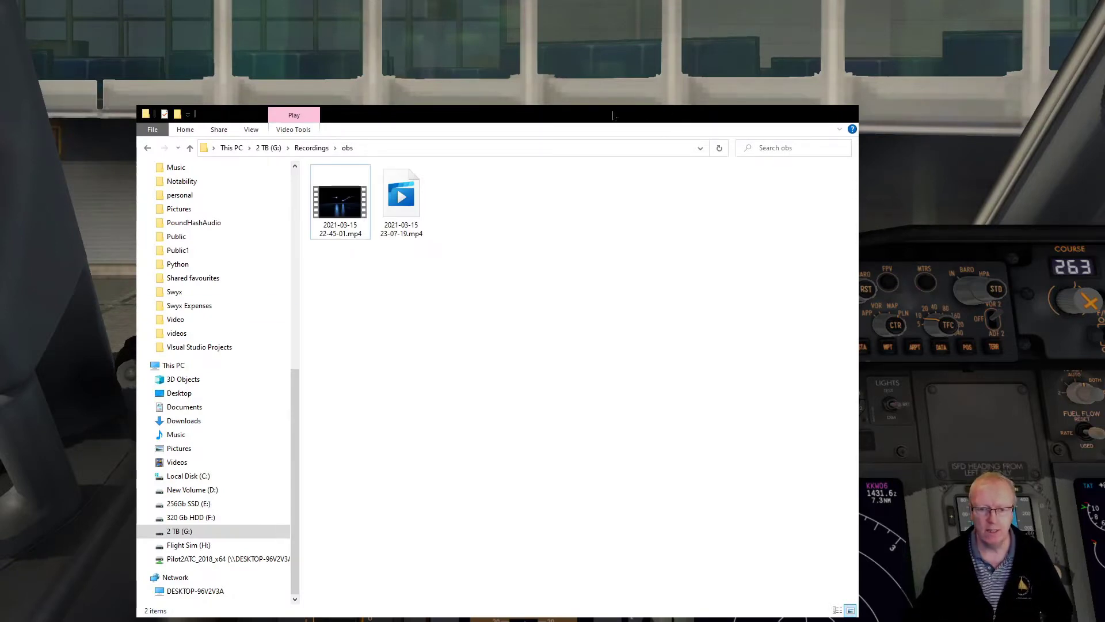
click(194, 477)
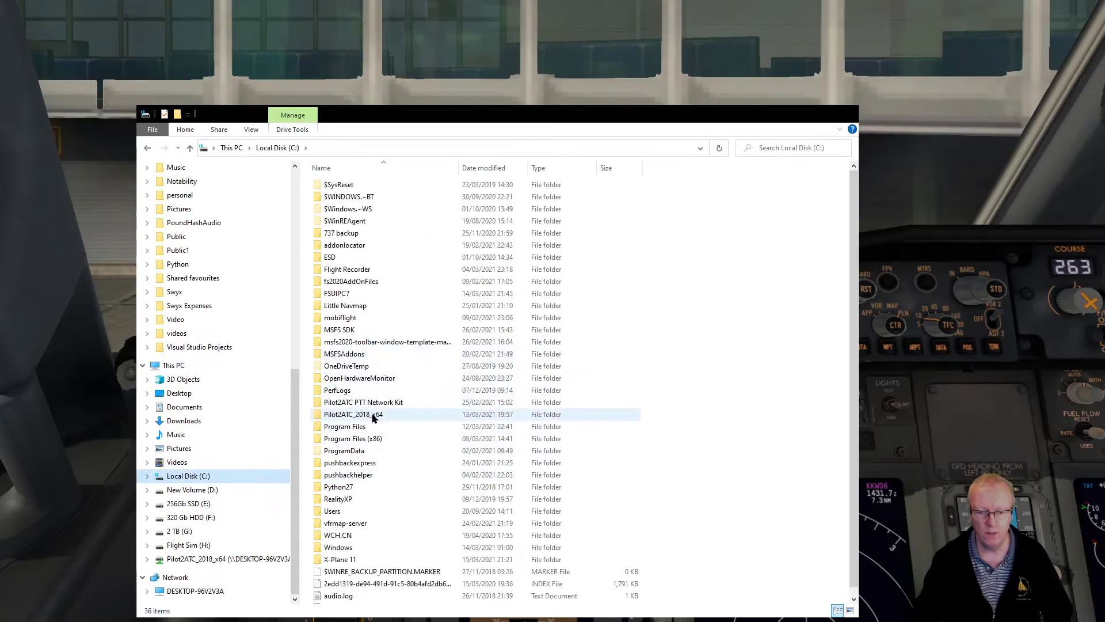
double_click(345, 559)
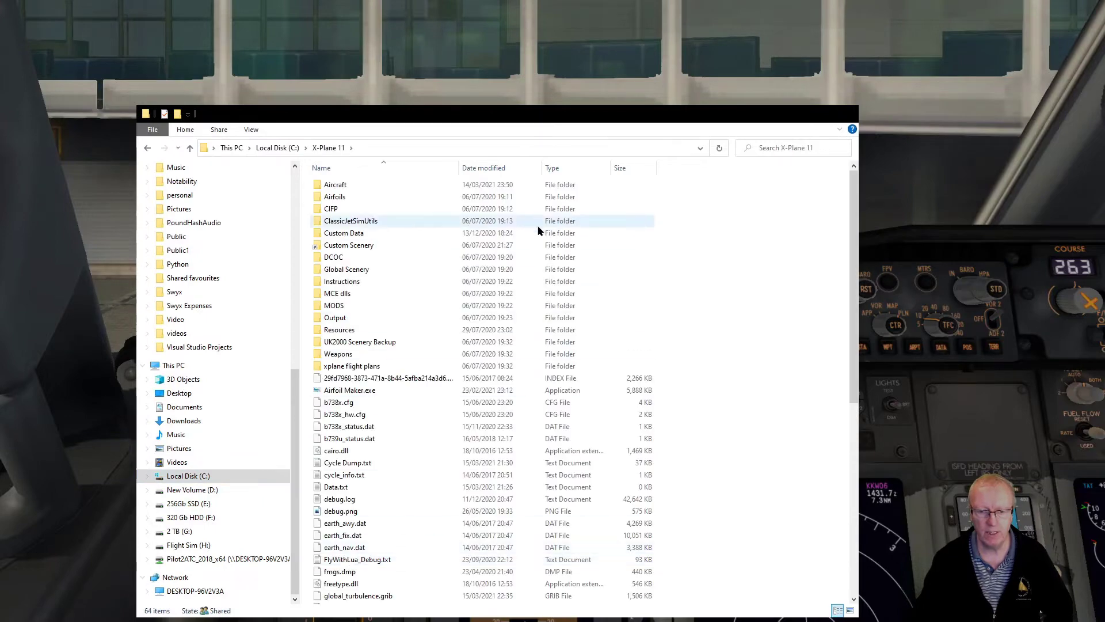
double_click(344, 330)
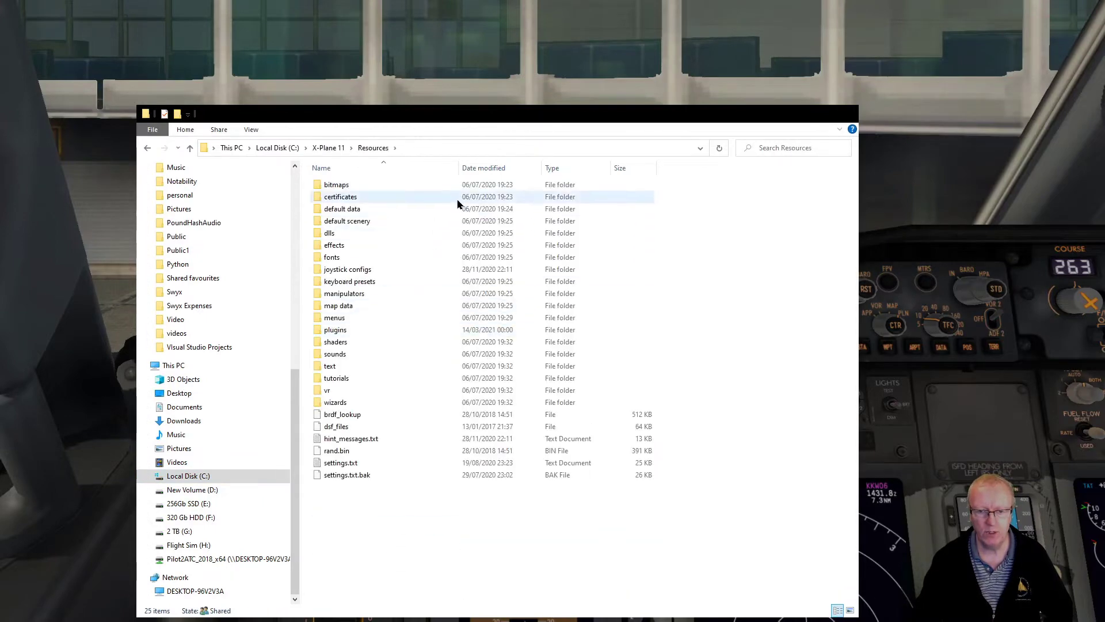
click(341, 333)
double_click(340, 331)
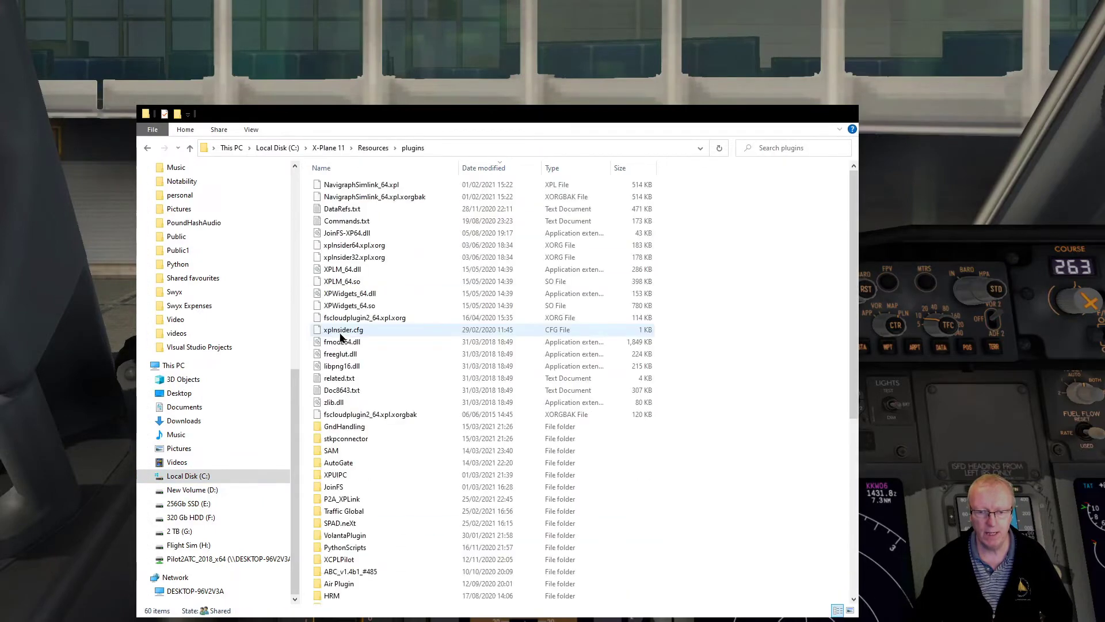
scroll(768, 411, down, 5)
scroll(768, 411, down, 1)
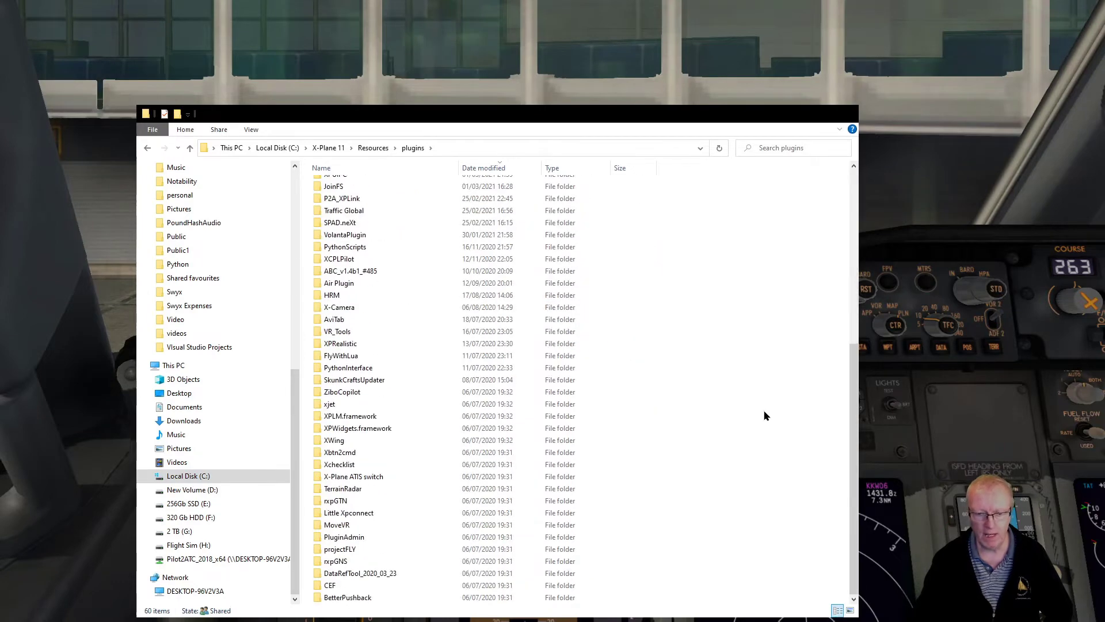
double_click(344, 334)
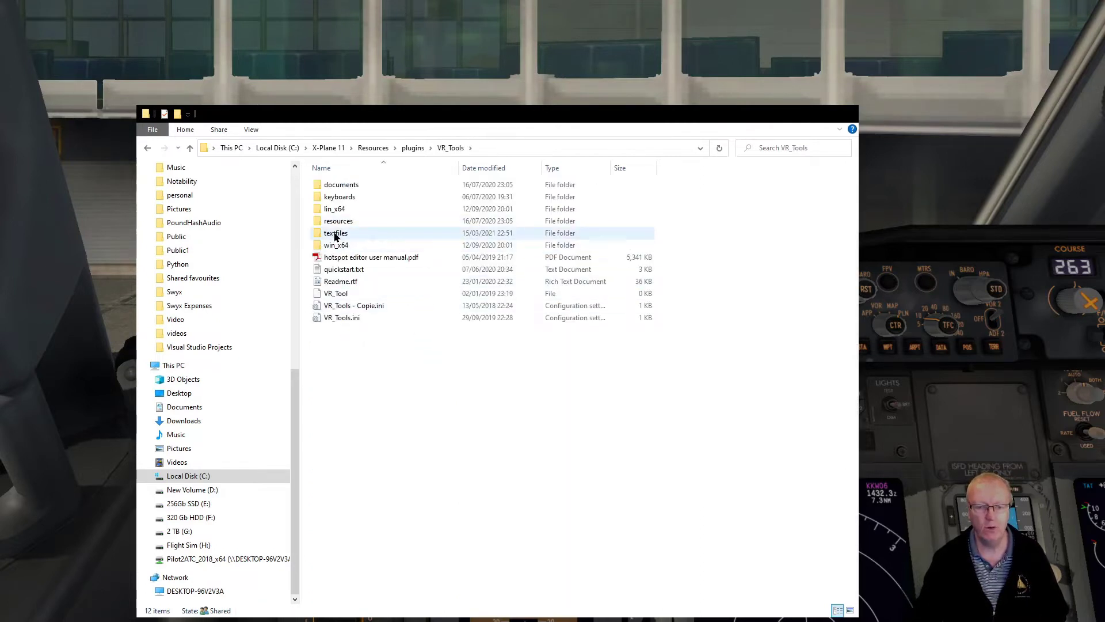
double_click(336, 233)
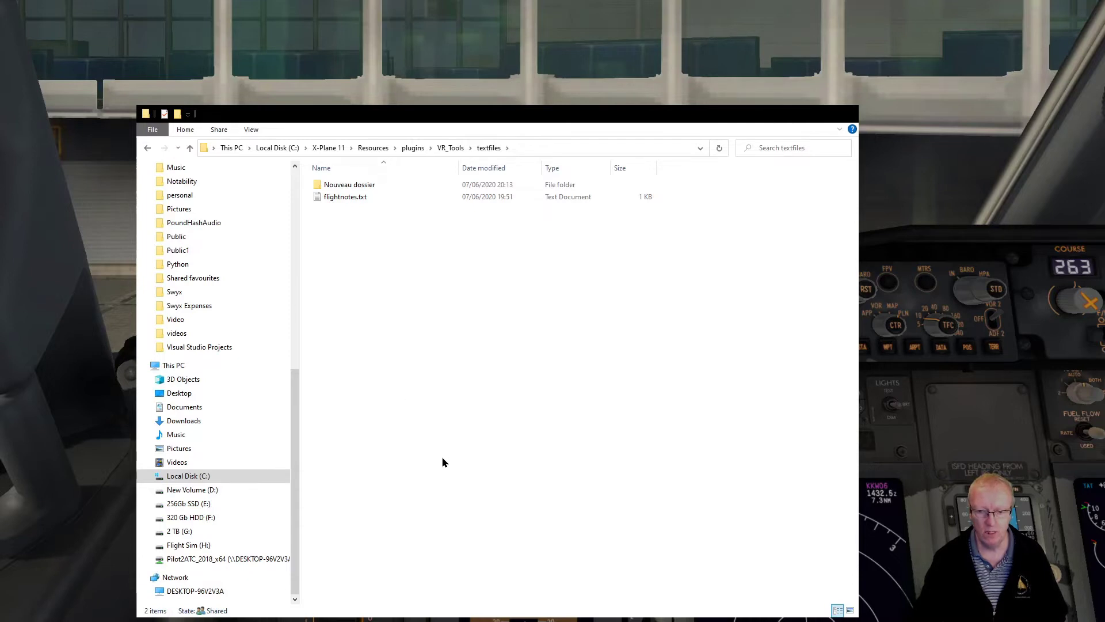
Step: Create an empty text document named p2atc.txt in textfiles and close the Explorer window
key(ctrl+alt+n)
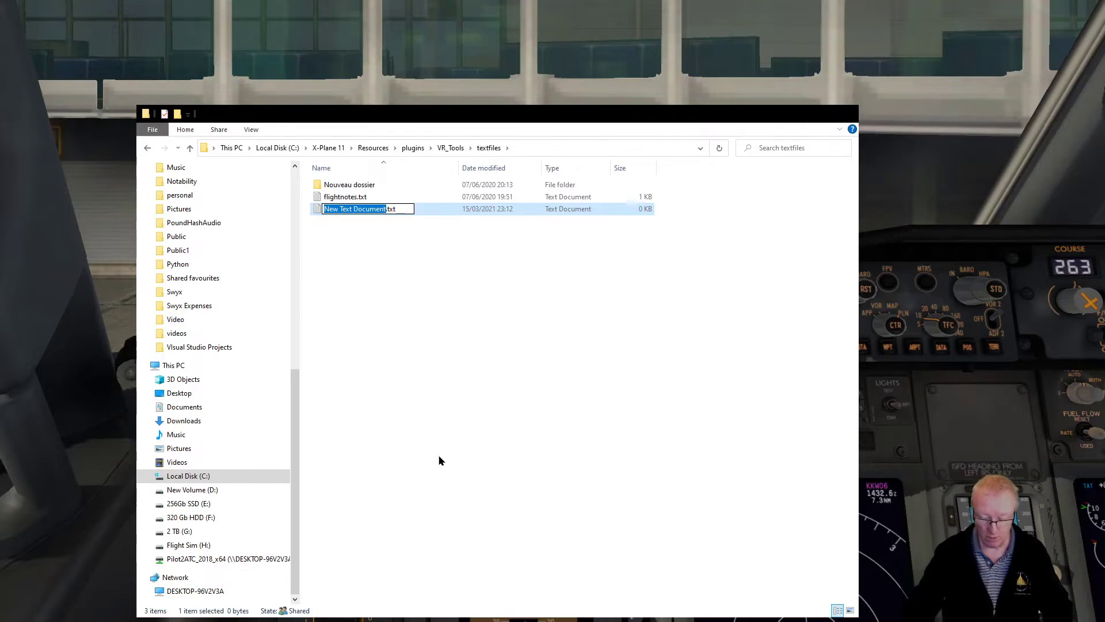
text(p2atc)
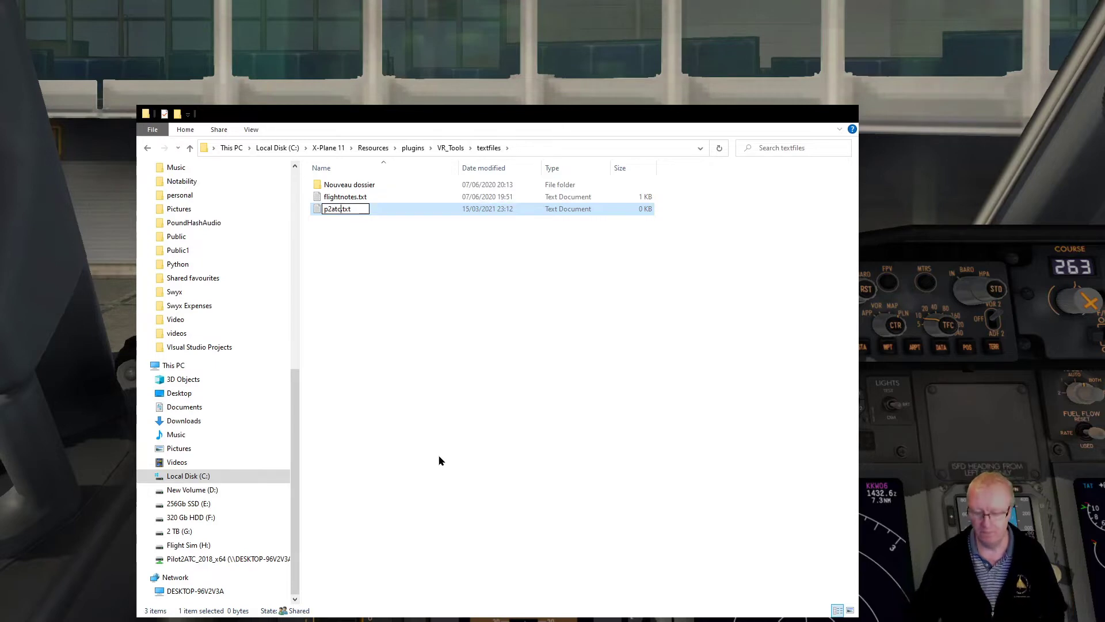
key(Return)
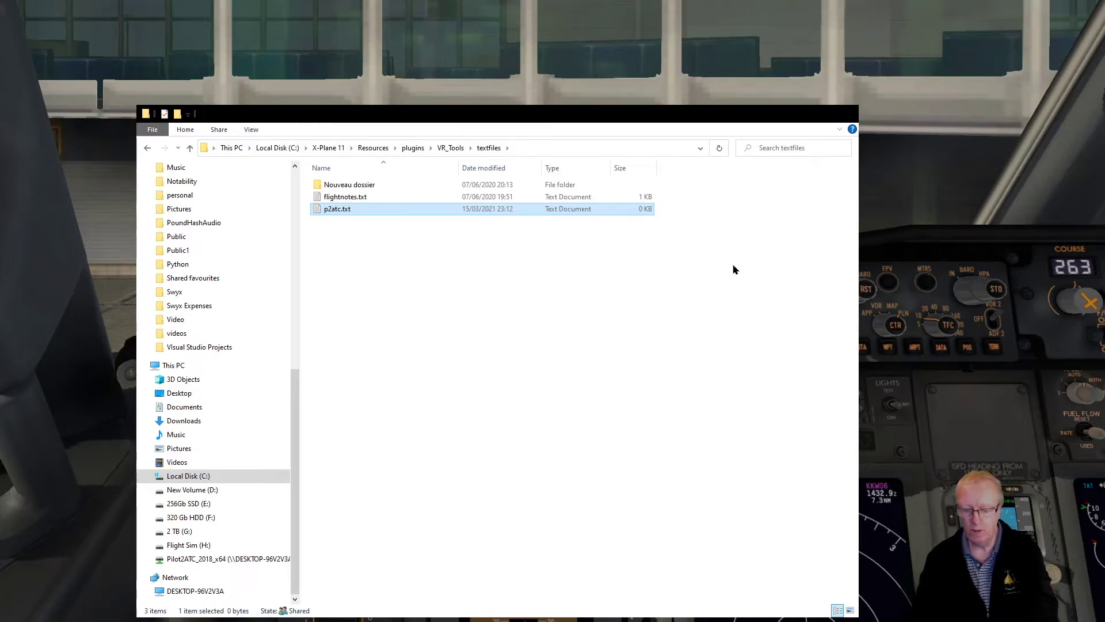
key(alt+Tab)
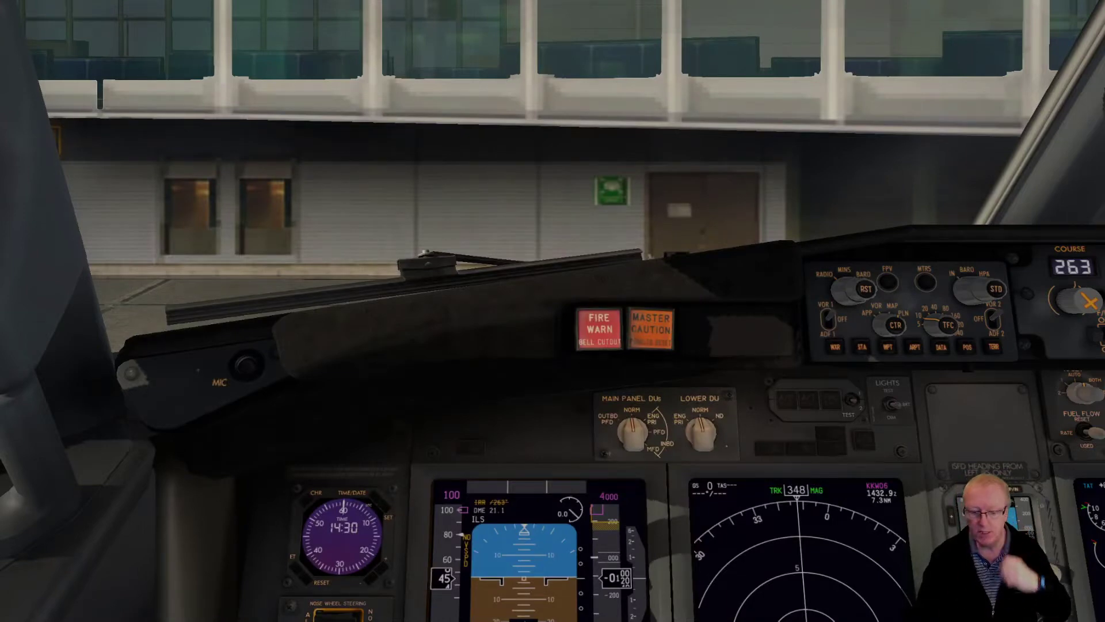
Step: Bring up Pilot2ATC and open its Config settings on the Speech tab
key(alt+Tab)
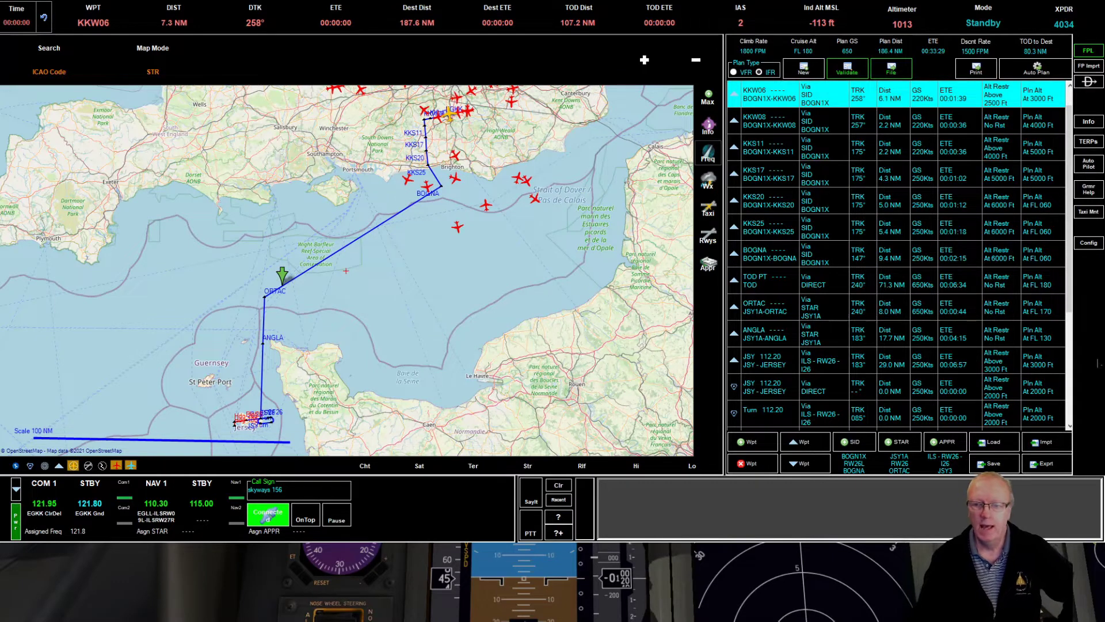
click(1088, 244)
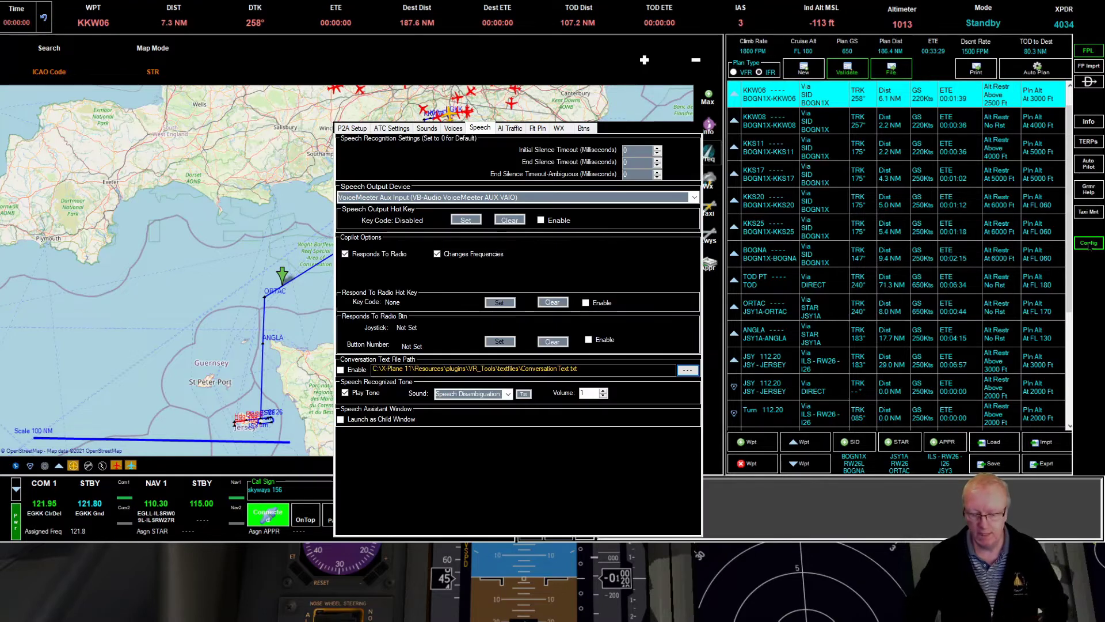
click(1088, 244)
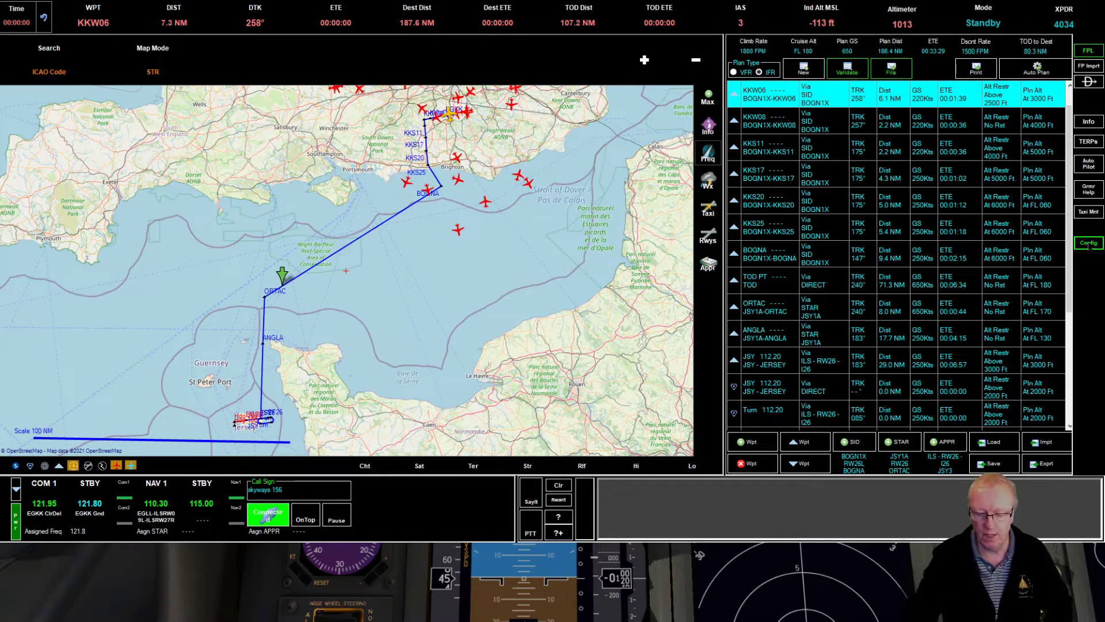
click(1088, 245)
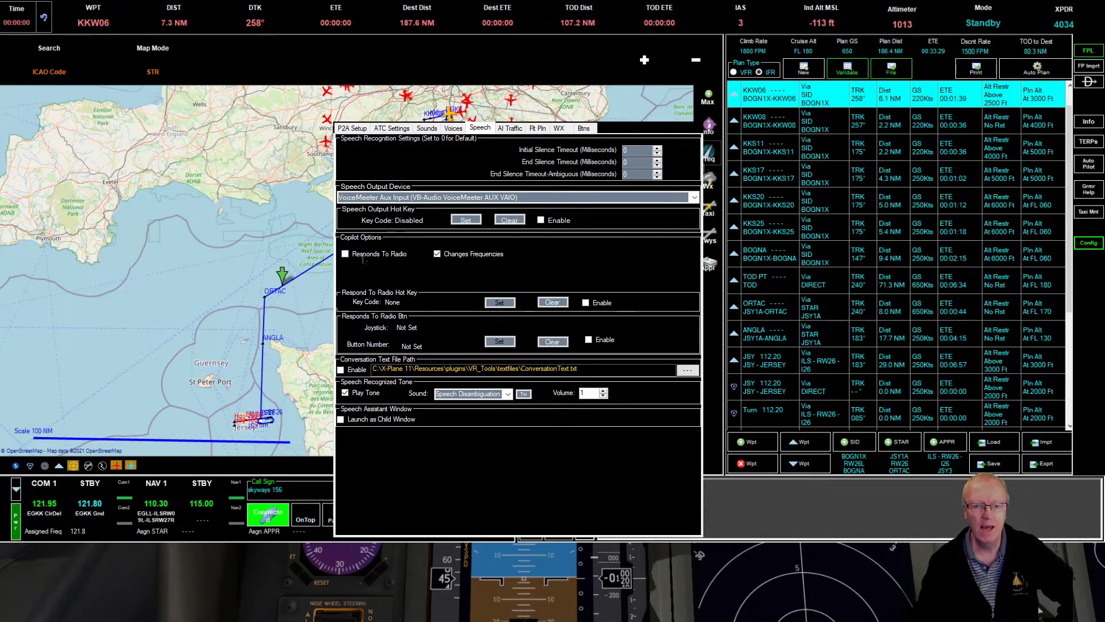
Step: Uncheck the copilot's Changes Frequencies option in the Speech settings
click(437, 253)
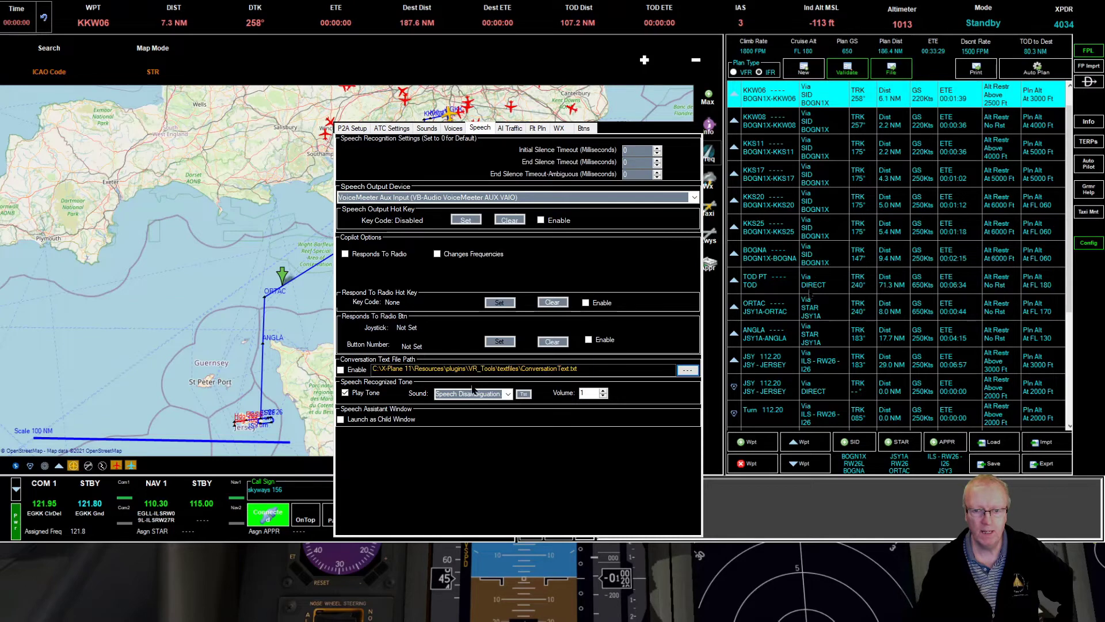
Step: Navigate from the X-Plane 11 folder into Resources\plugins\VR_Tools\textfiles
key(alt+Tab)
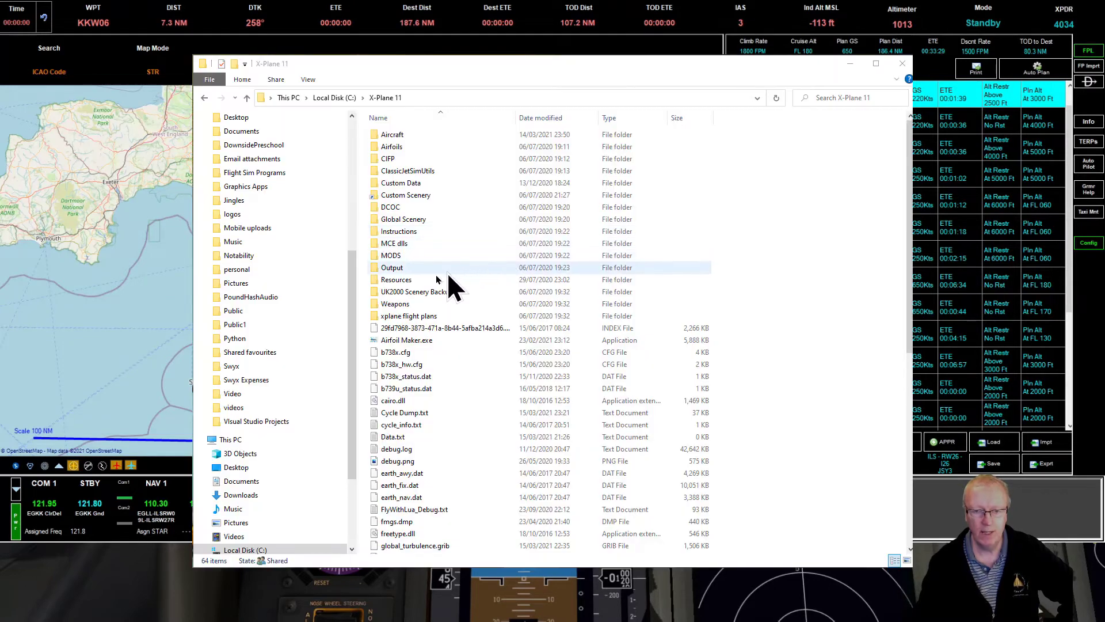
double_click(406, 283)
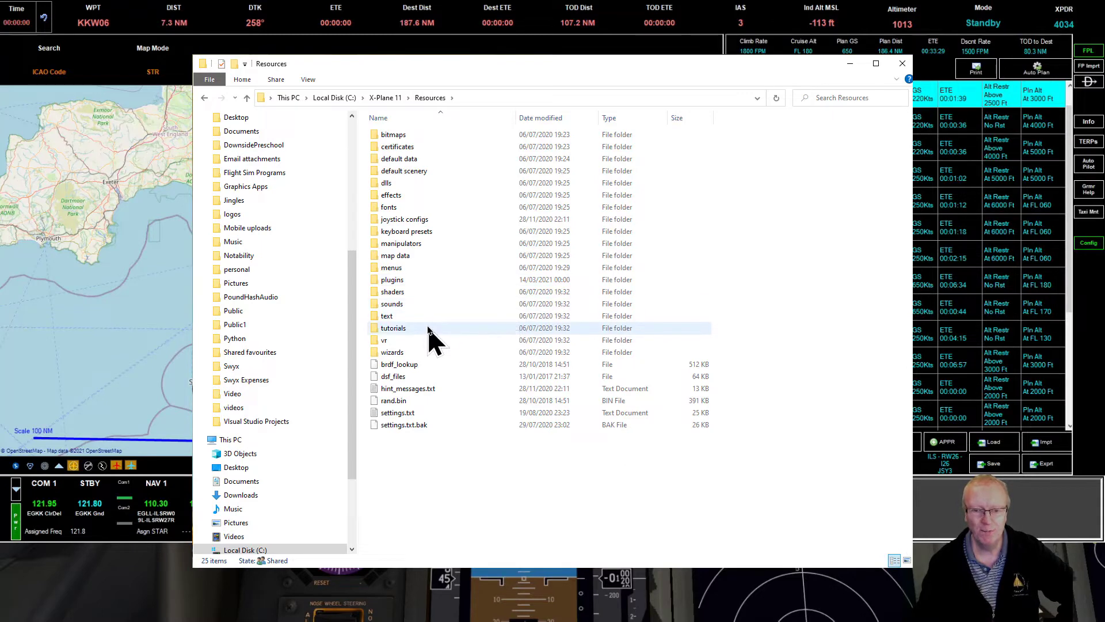
double_click(423, 281)
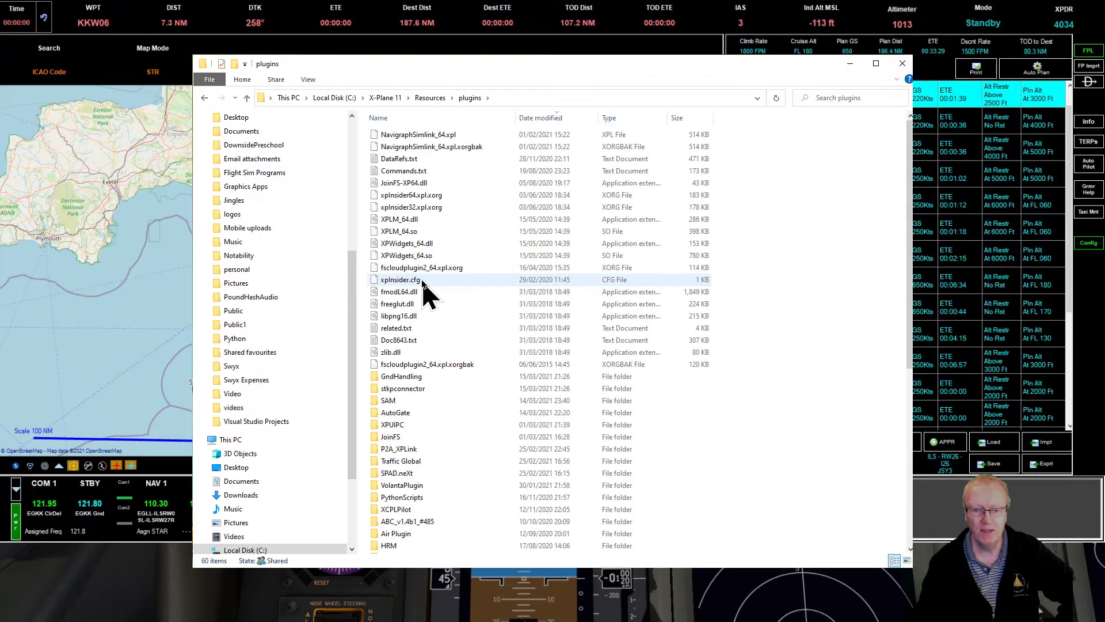
scroll(471, 417, down, 2)
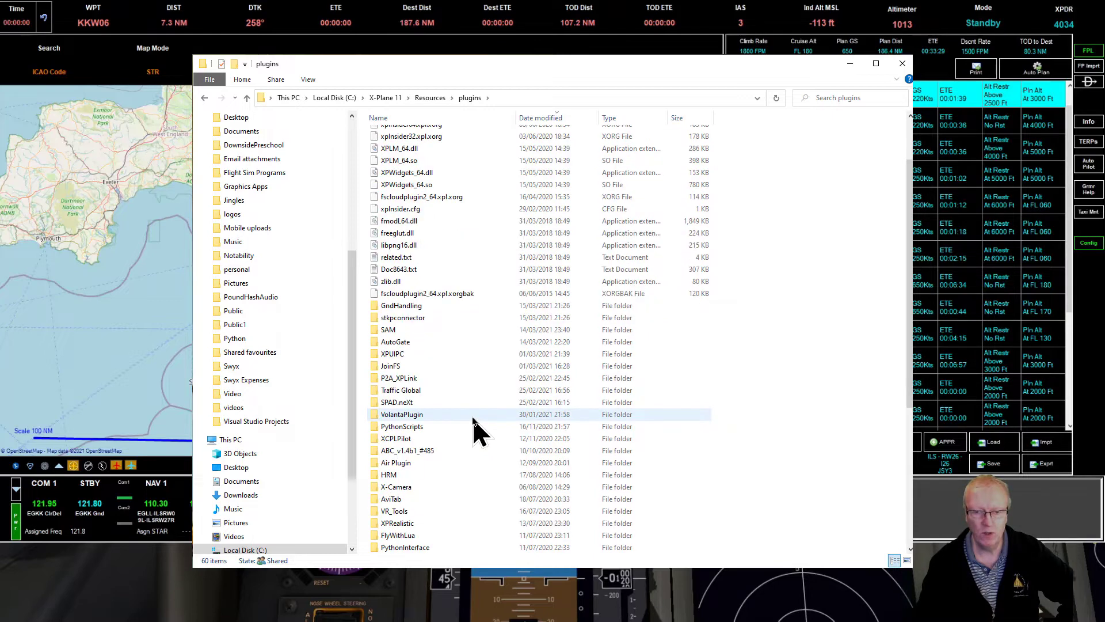
double_click(424, 512)
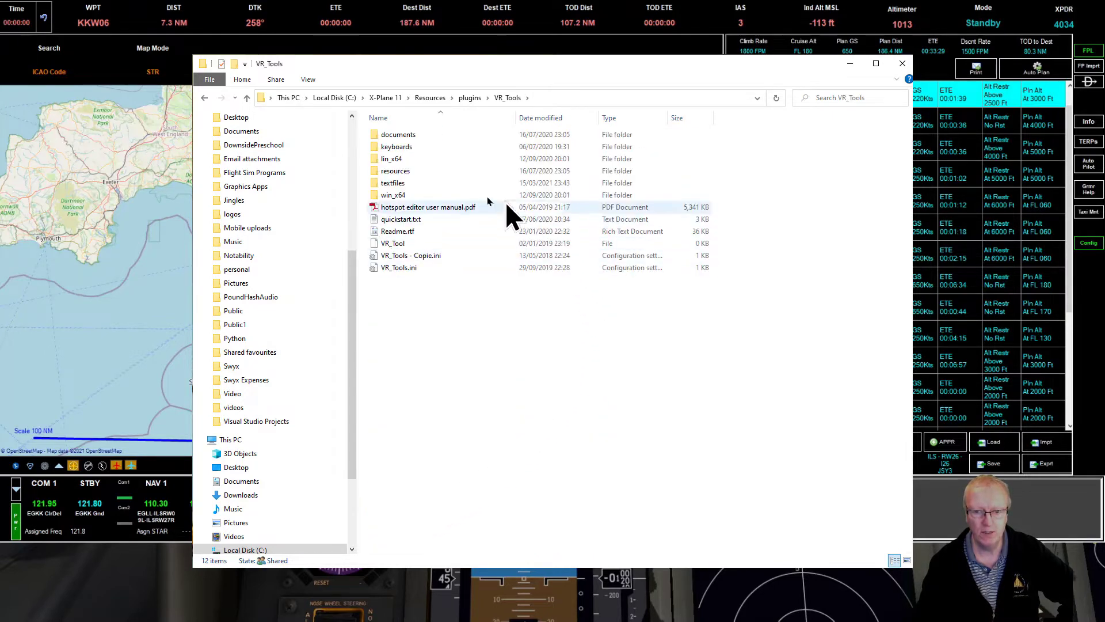
double_click(396, 184)
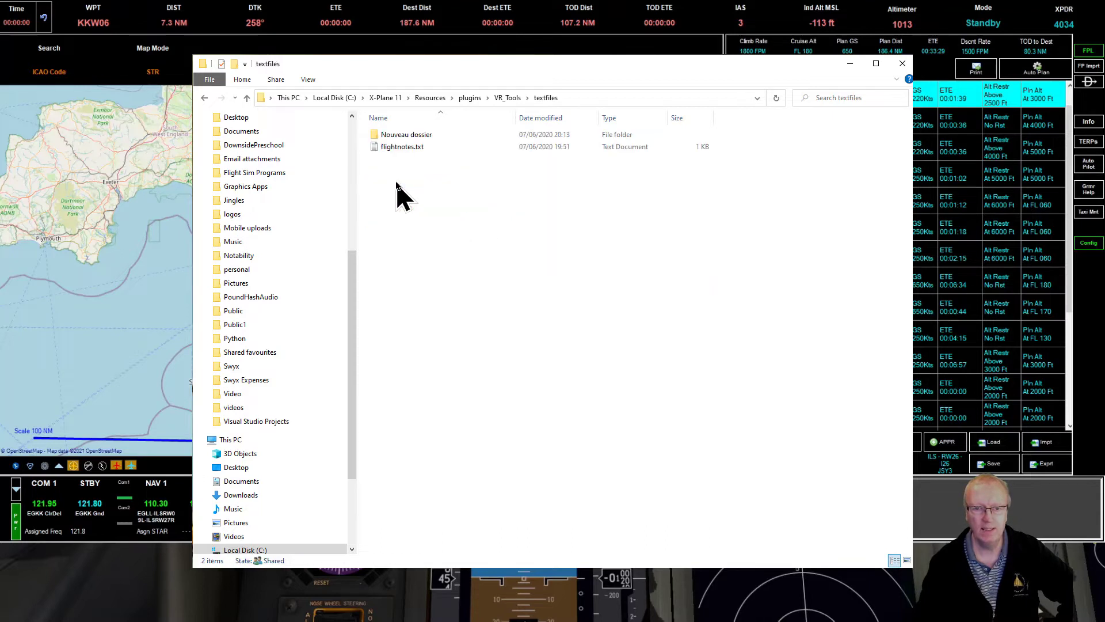
Step: Add a new text document named p2atc.txt there and close the folder window
right_click(416, 226)
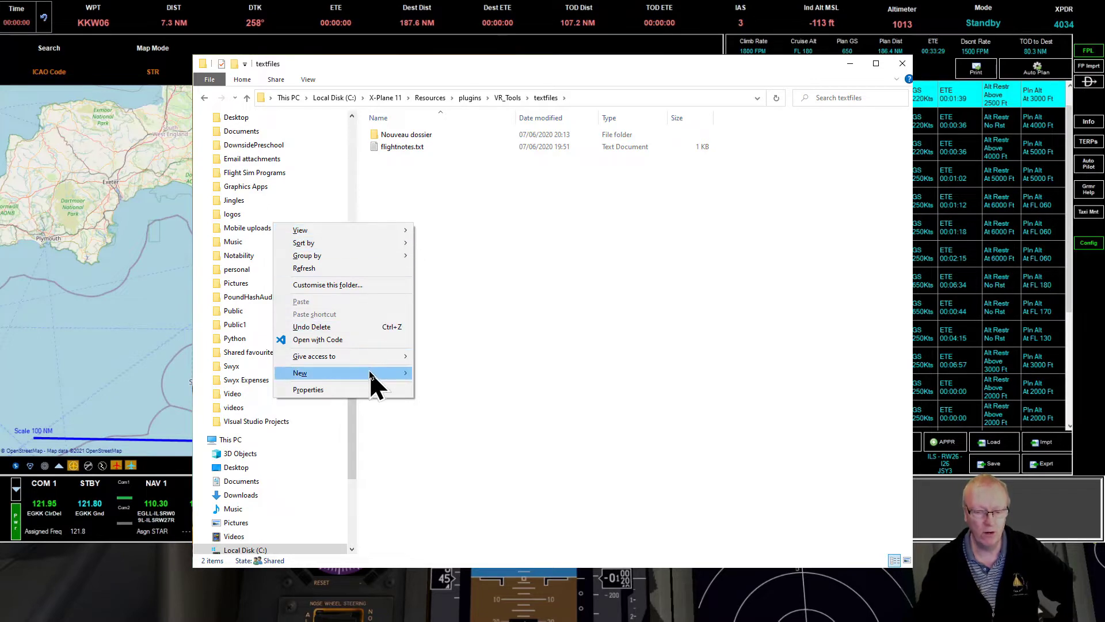
mouse_move(369, 372)
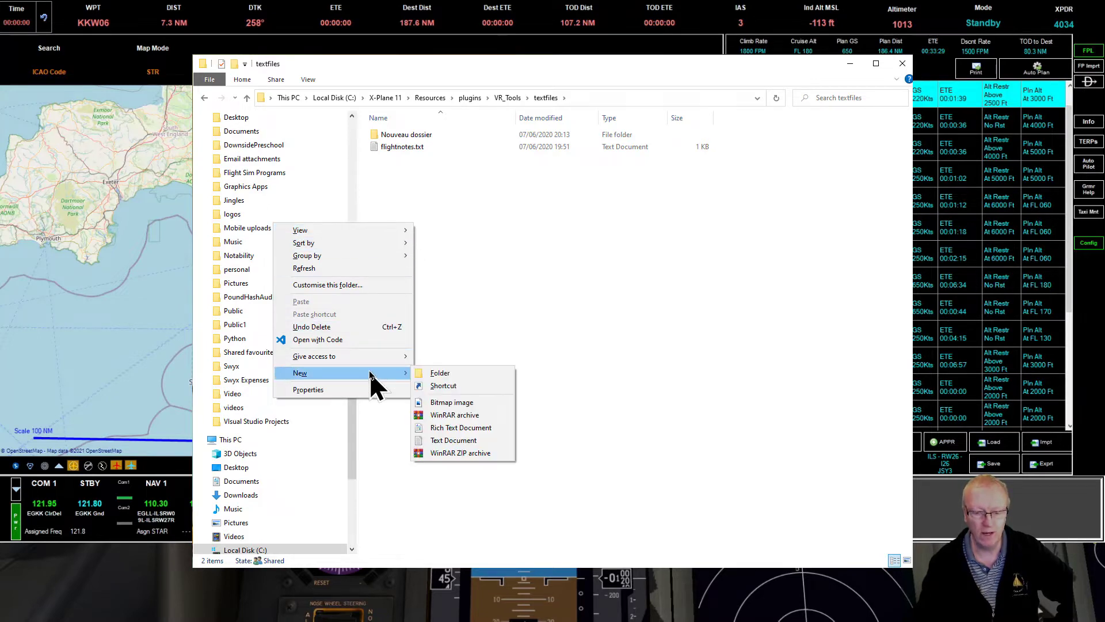
click(463, 439)
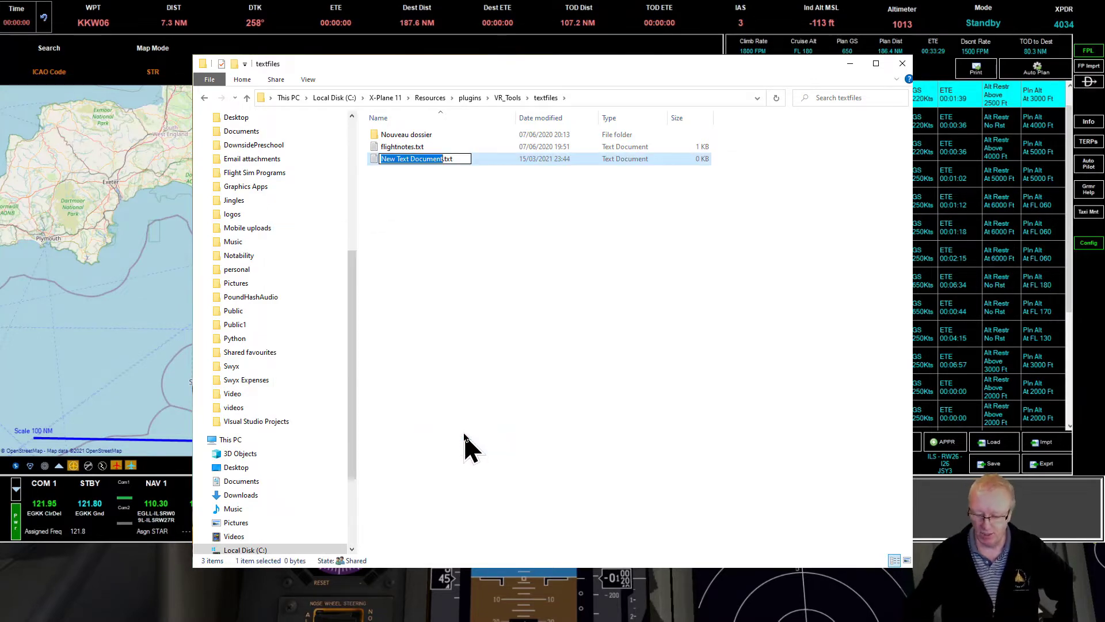
text(p2a)
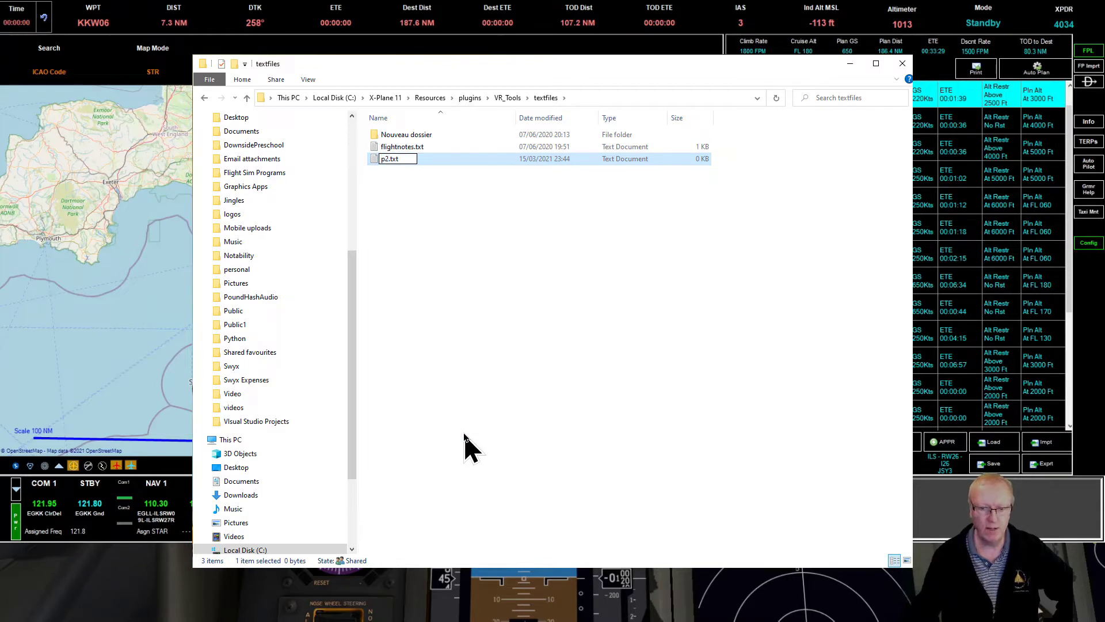
text(tc)
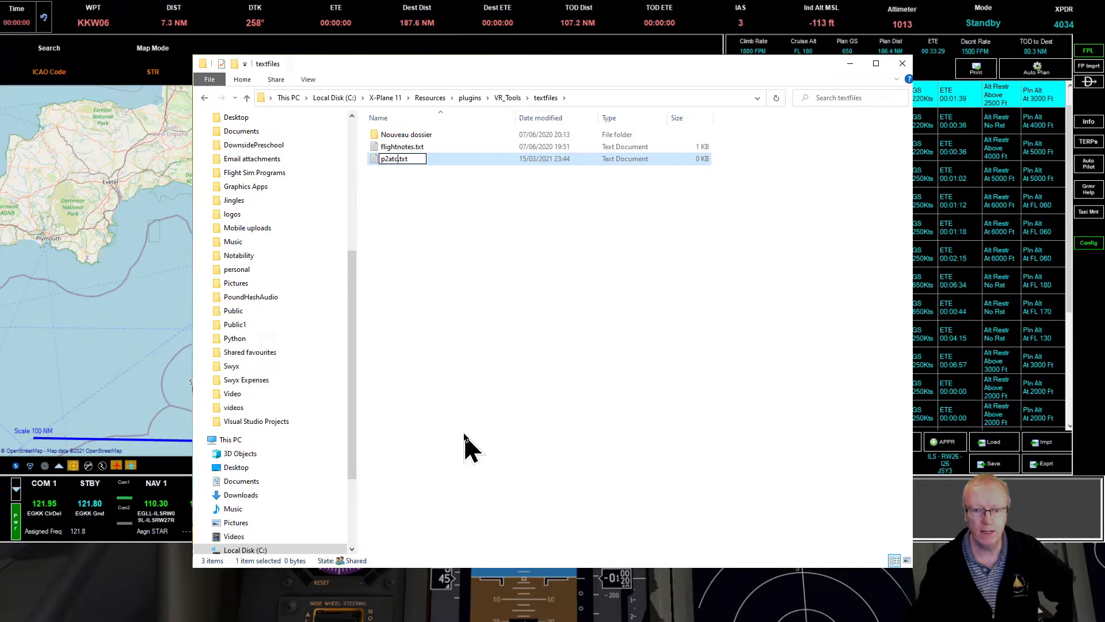
key(Return)
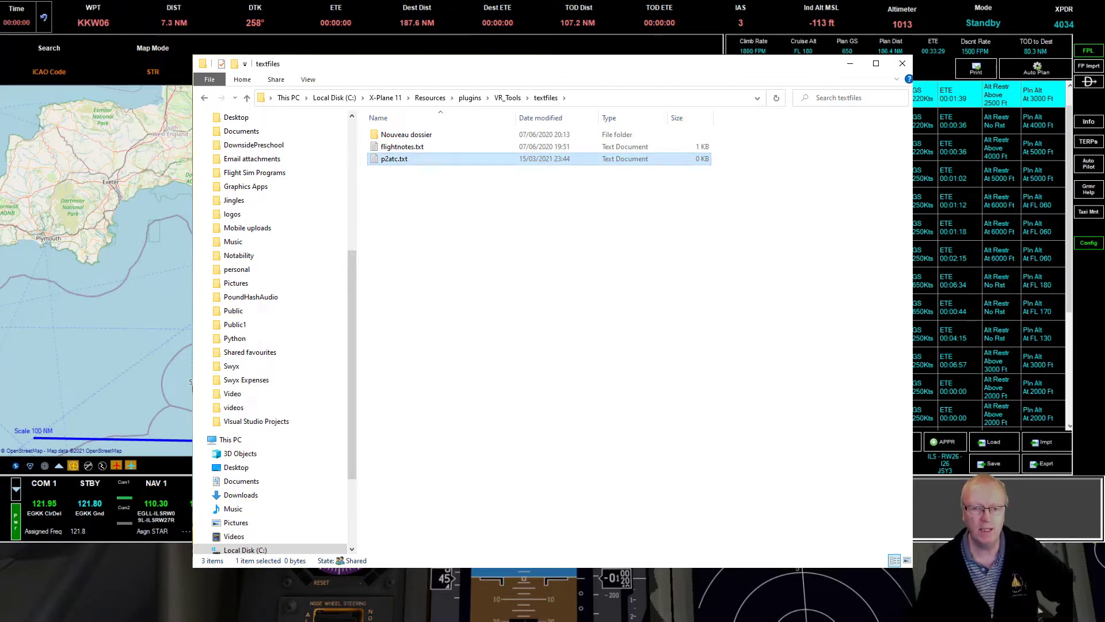
key(alt+Tab)
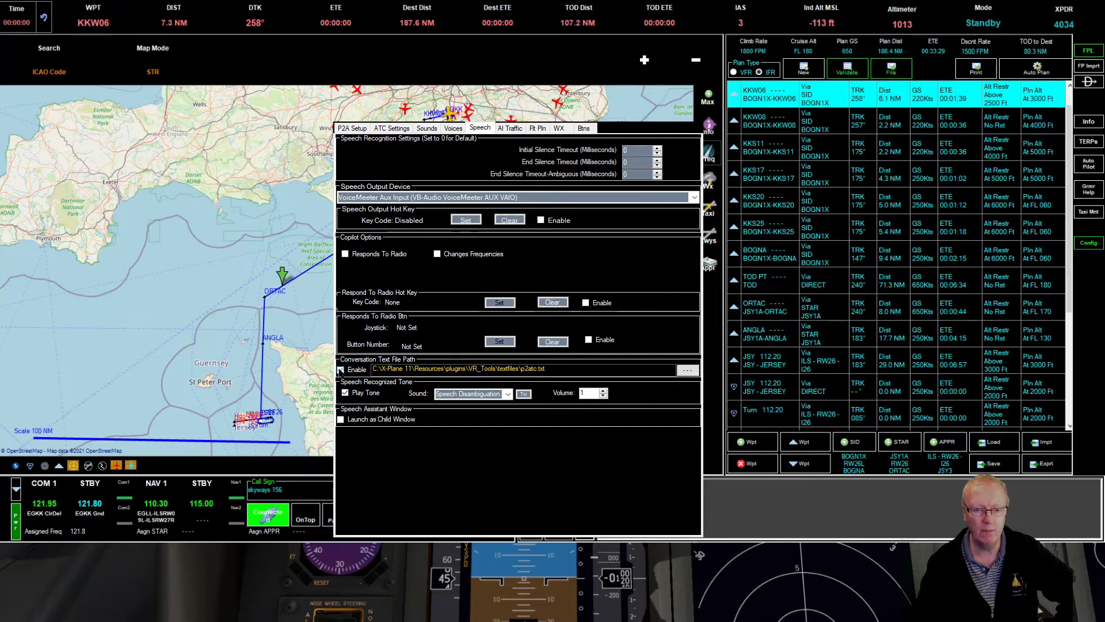
Step: Enable conversation text output to p2atc.txt and close the Config settings
click(340, 370)
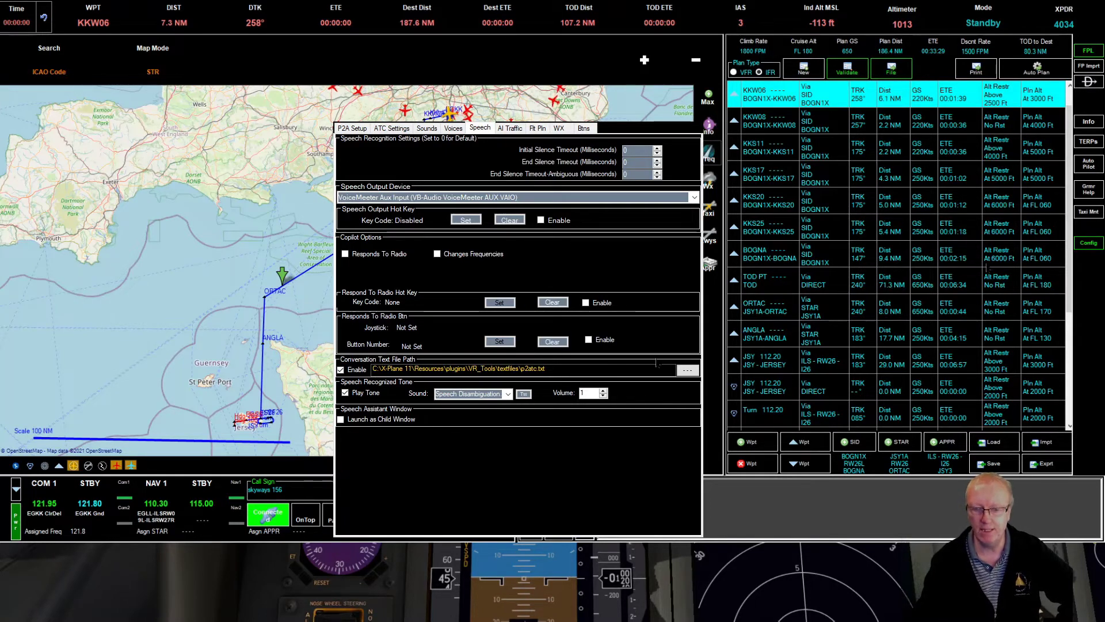
click(1089, 244)
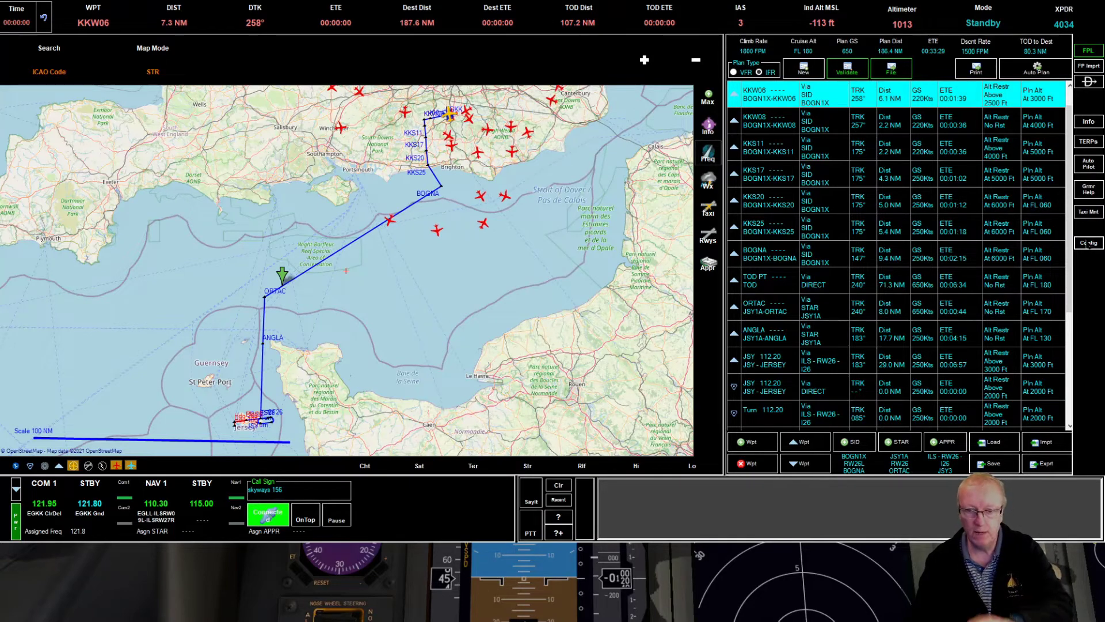
Step: Switch back to the X-Plane cockpit, hiding the Pilot2ATC planning overlay
key(alt+Tab)
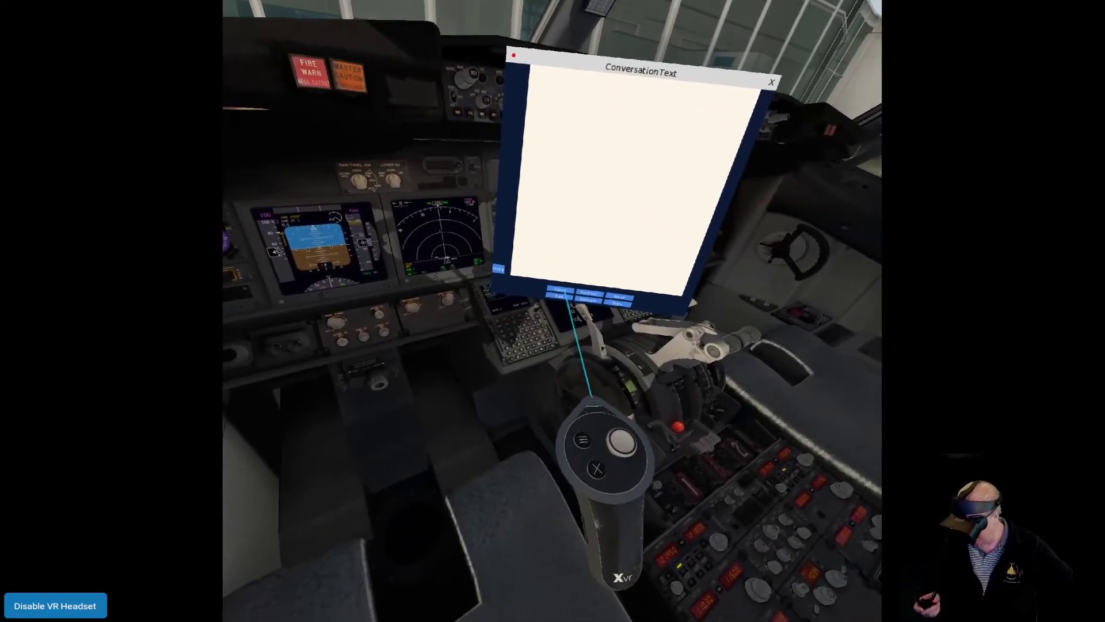
Step: Open the VR Tools text window's file chooser to pick a file to display
click(564, 290)
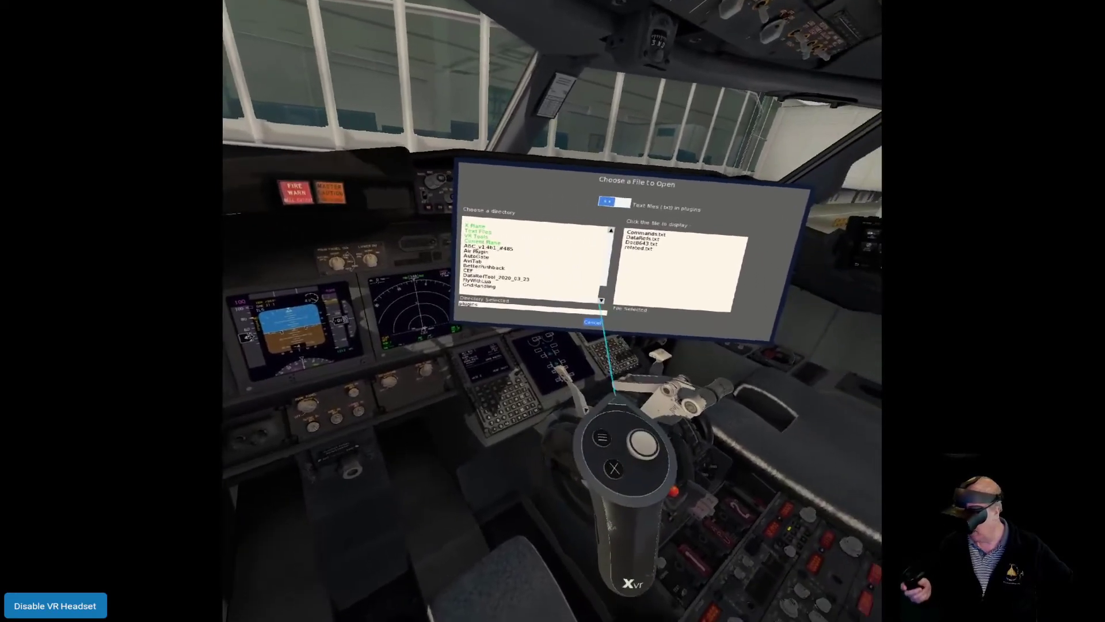
Step: Go to VR_Tools > textfiles in the chooser and open p2atc.txt in the text window
scroll(602, 298, down, 3)
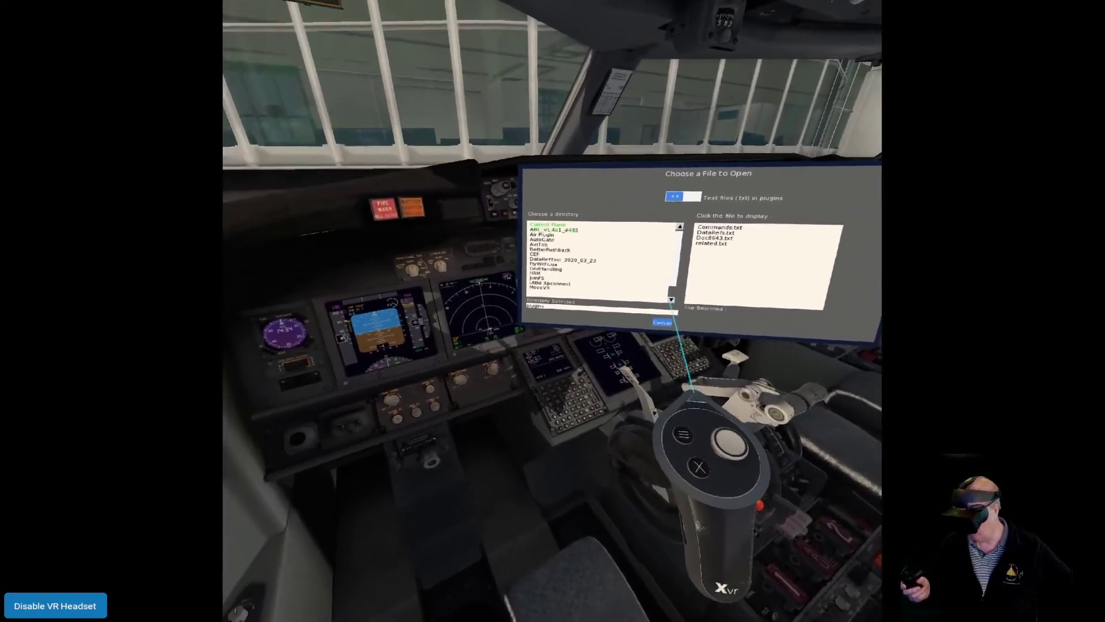
scroll(683, 300, down, 3)
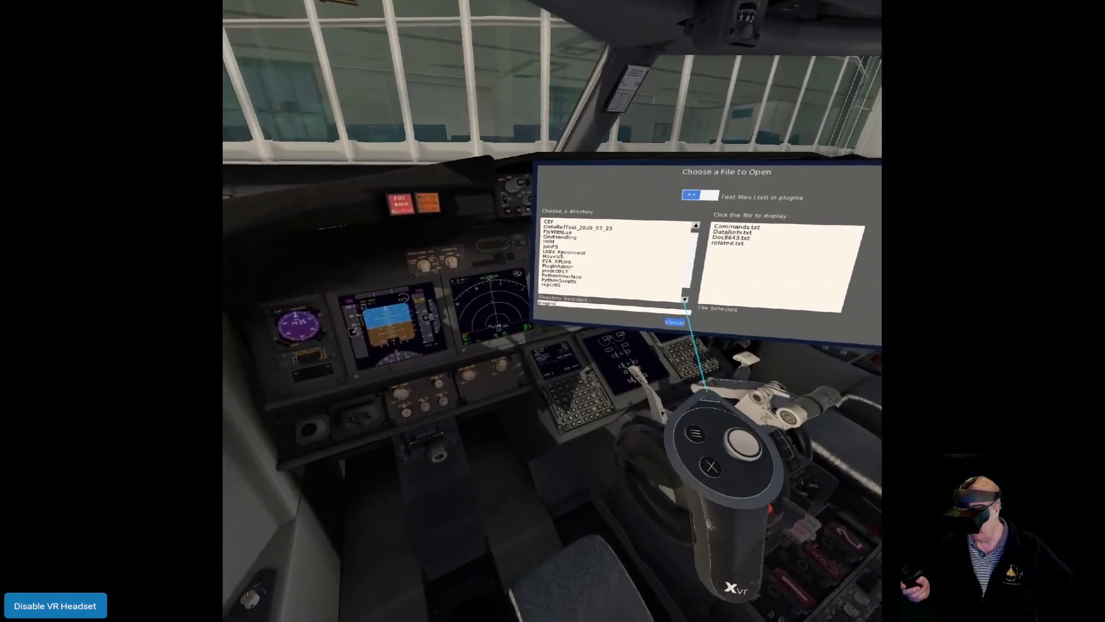
scroll(685, 299, down, 5)
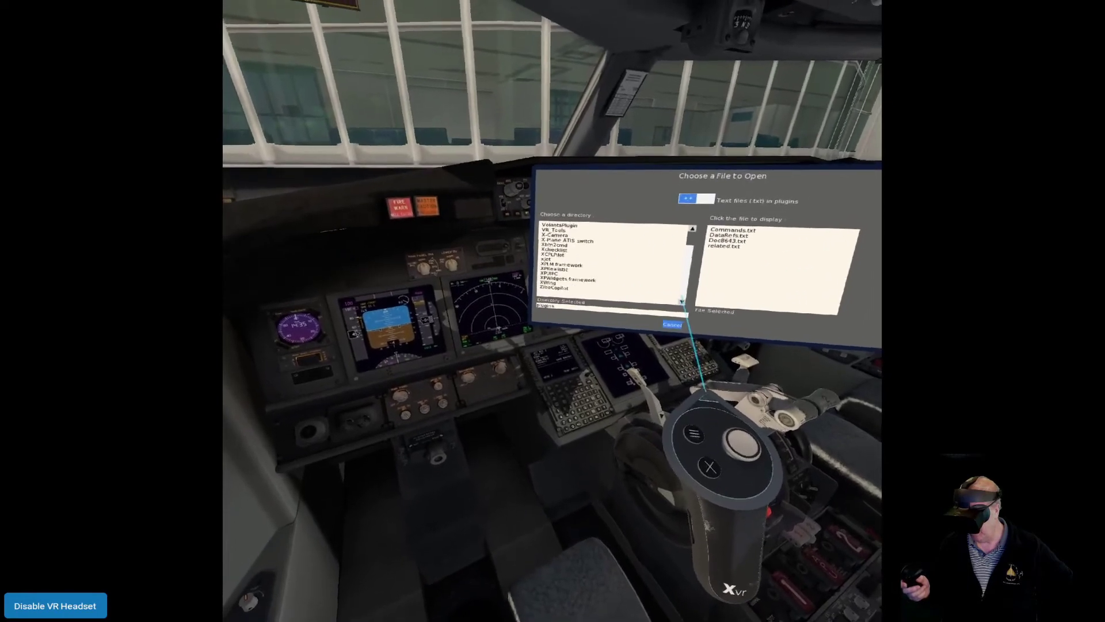
scroll(680, 301, down, 2)
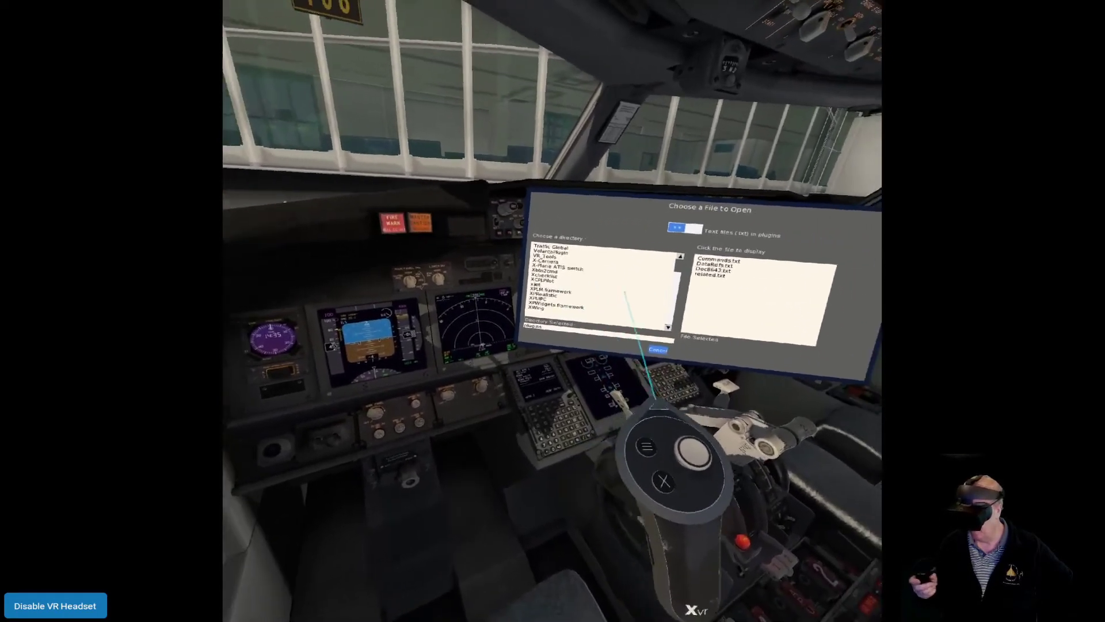
click(575, 266)
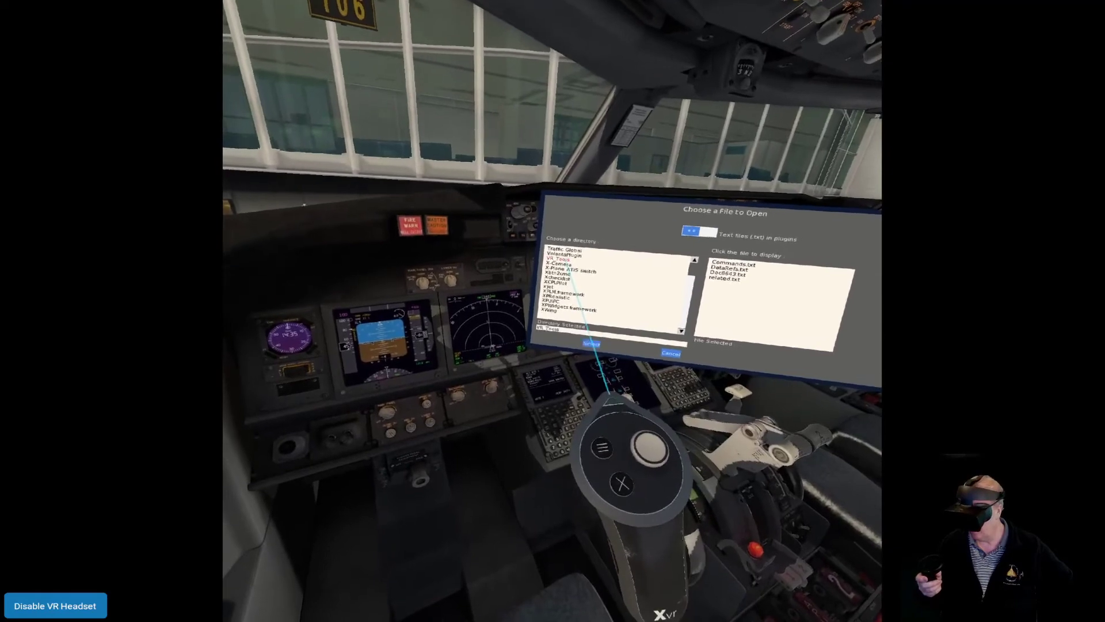
click(592, 343)
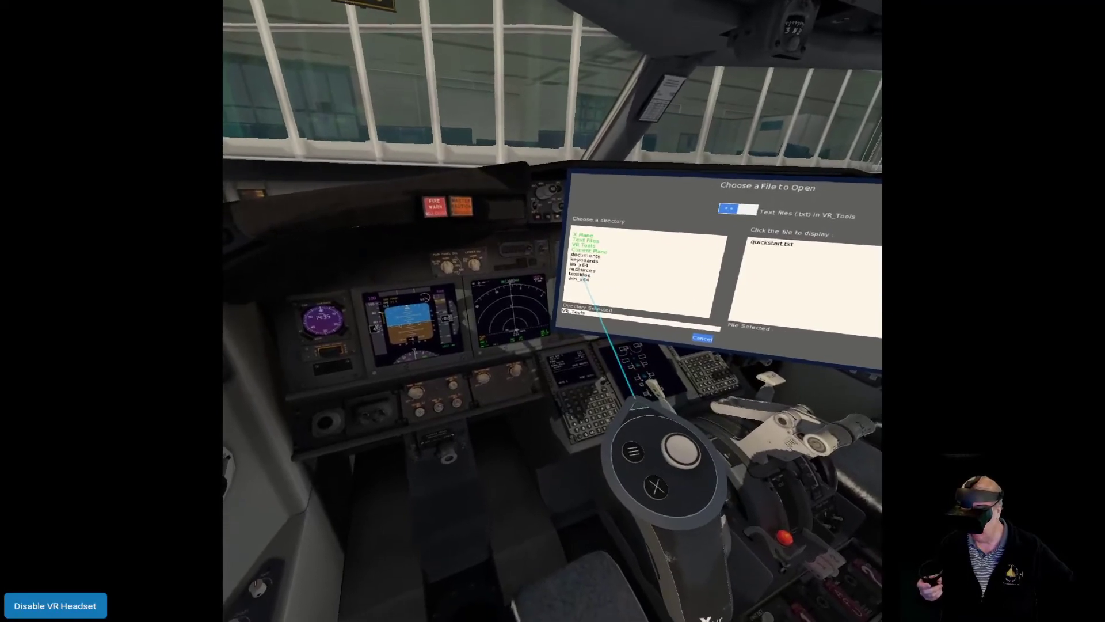
click(582, 274)
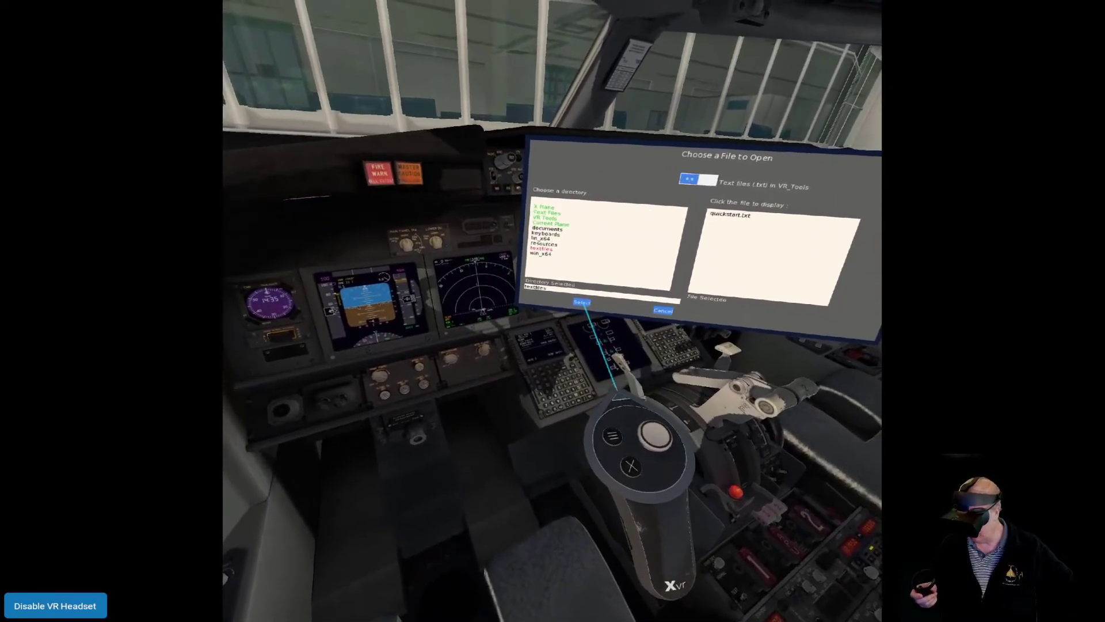
click(581, 302)
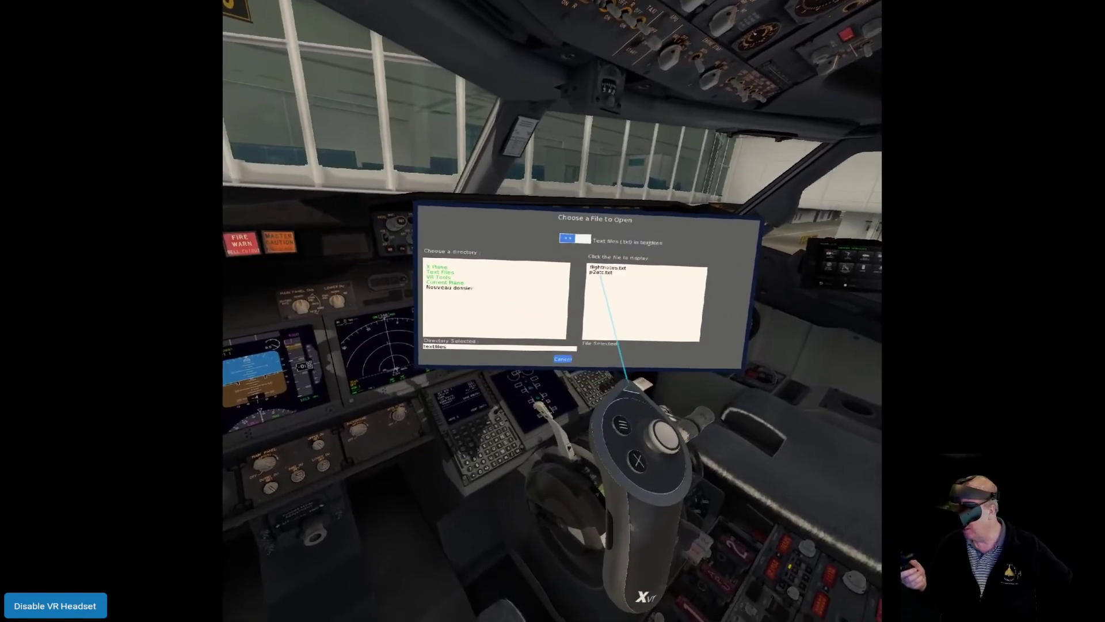
click(600, 271)
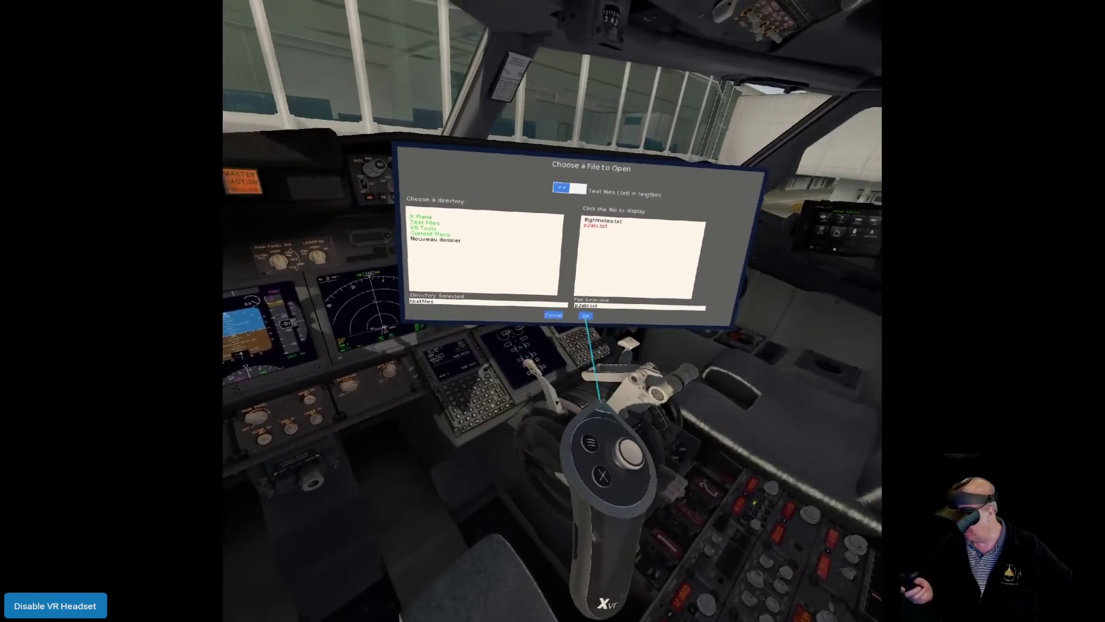
click(586, 316)
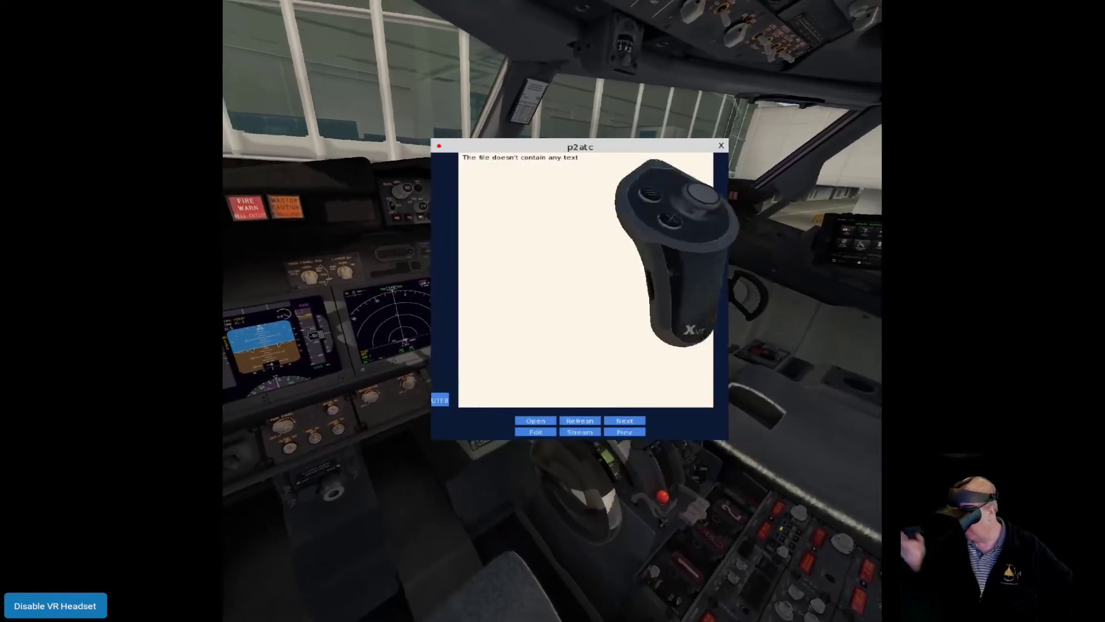